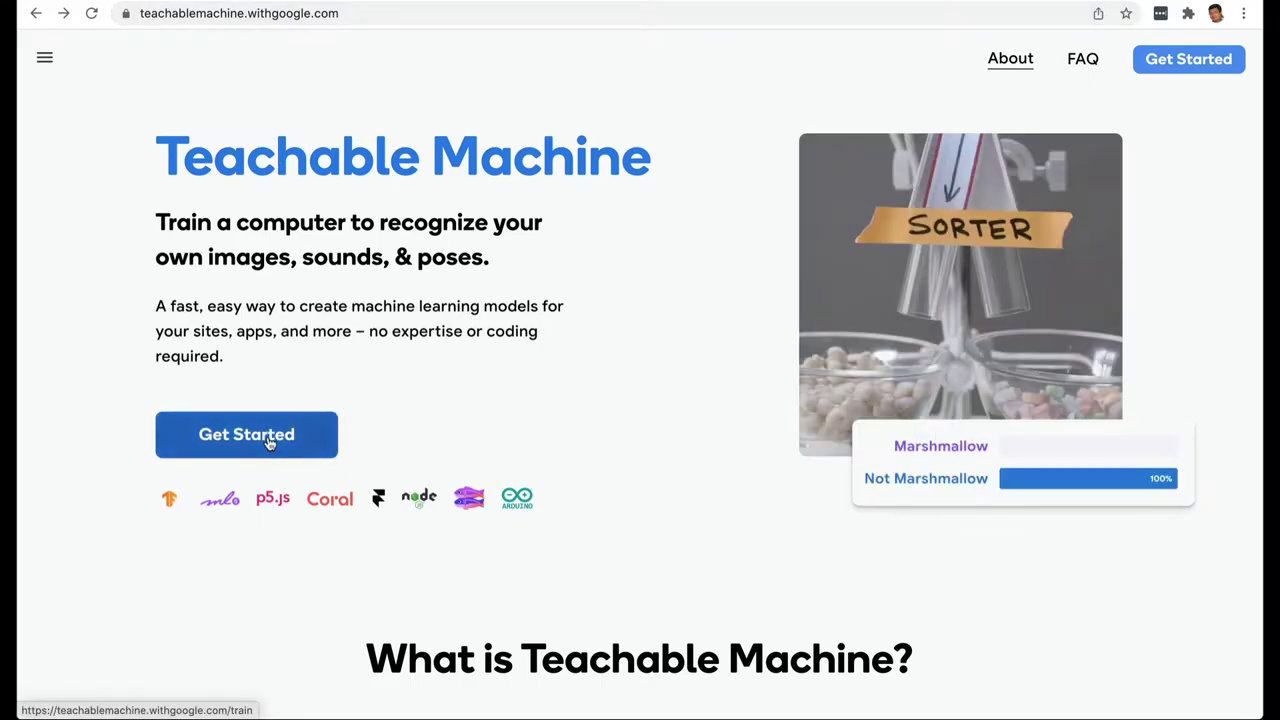
# - Start a new image project that uses the standard image model
pyautogui.click(268, 440)
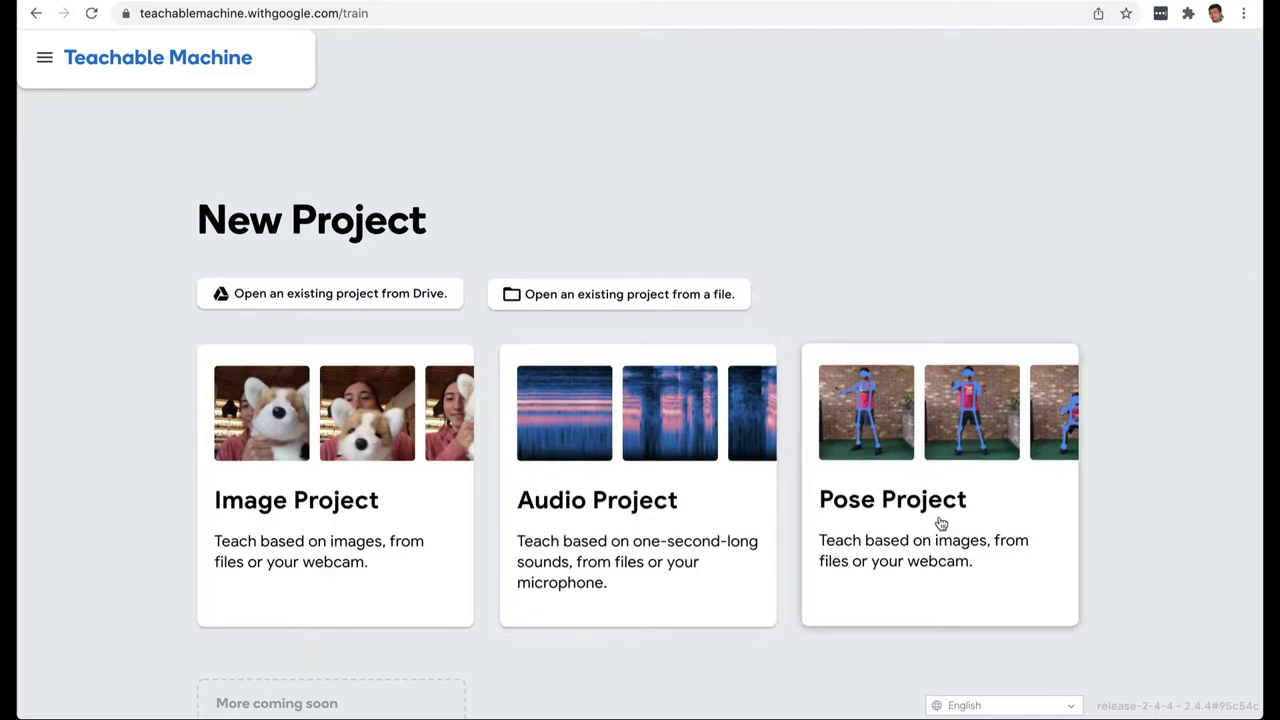
pyautogui.click(336, 511)
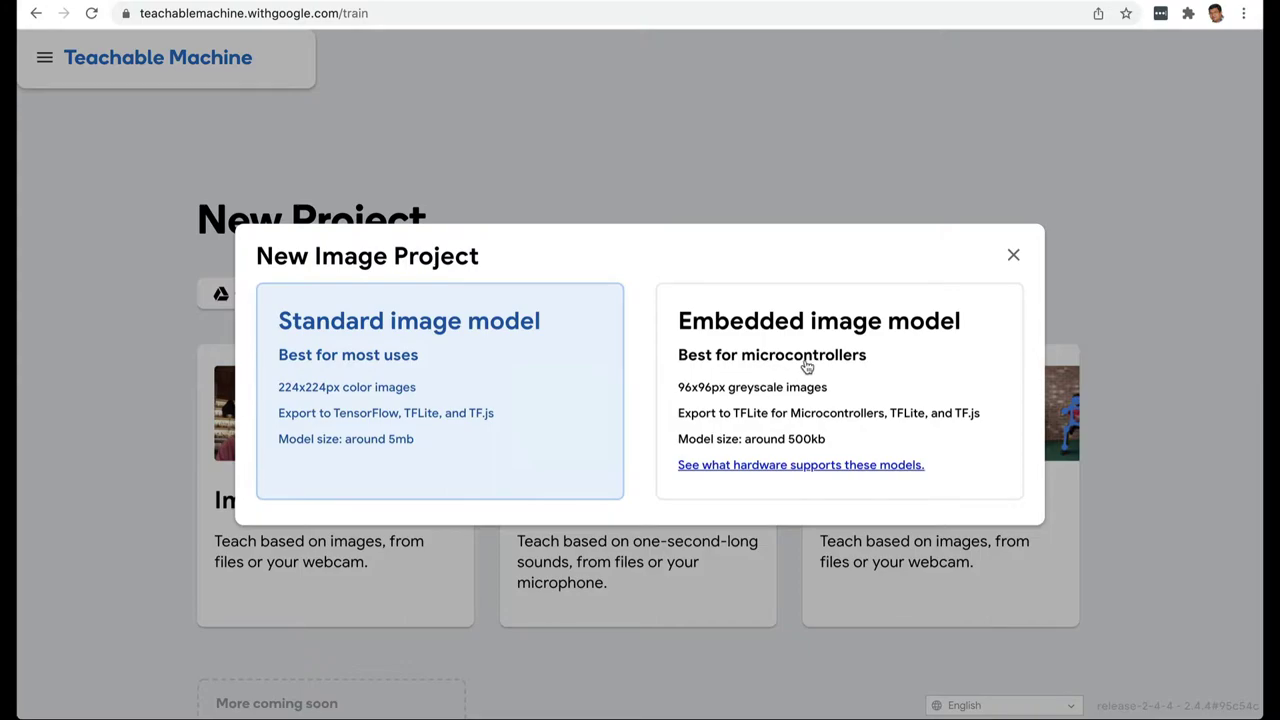
pyautogui.click(404, 343)
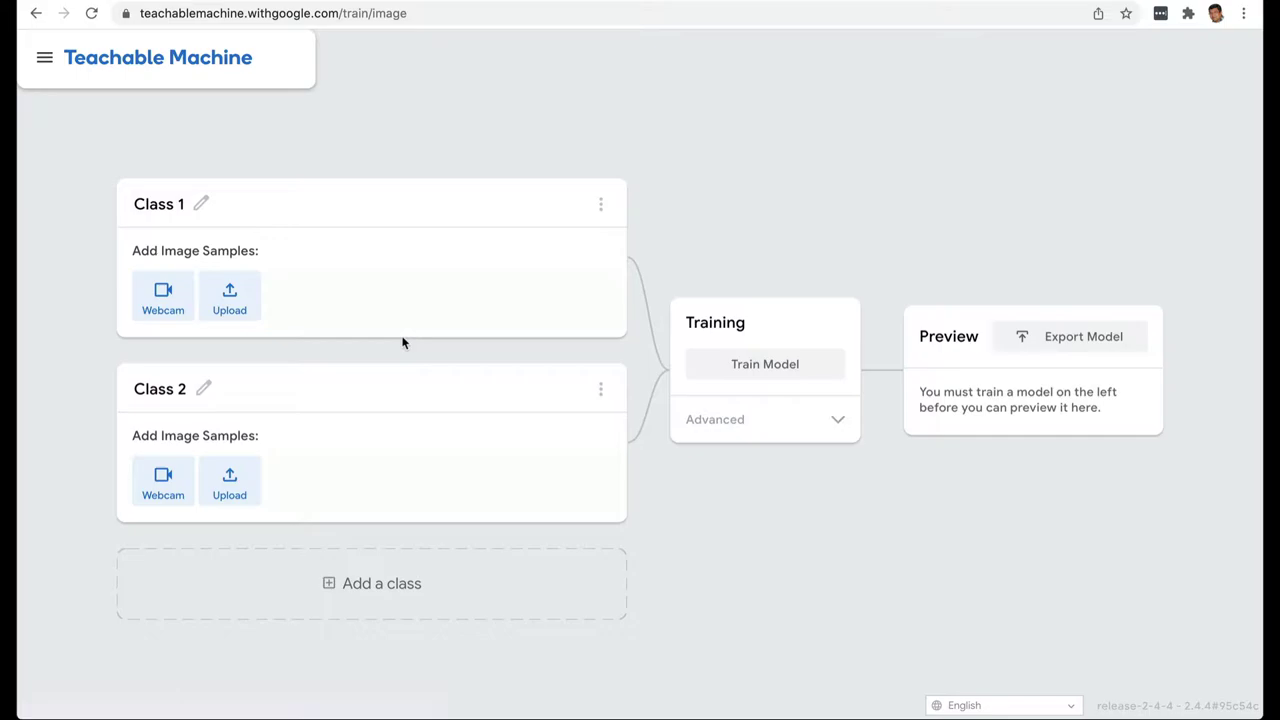
# - Rename the first class as Apple and record about 440 webcam image samples of the apple for it
pyautogui.click(164, 298)
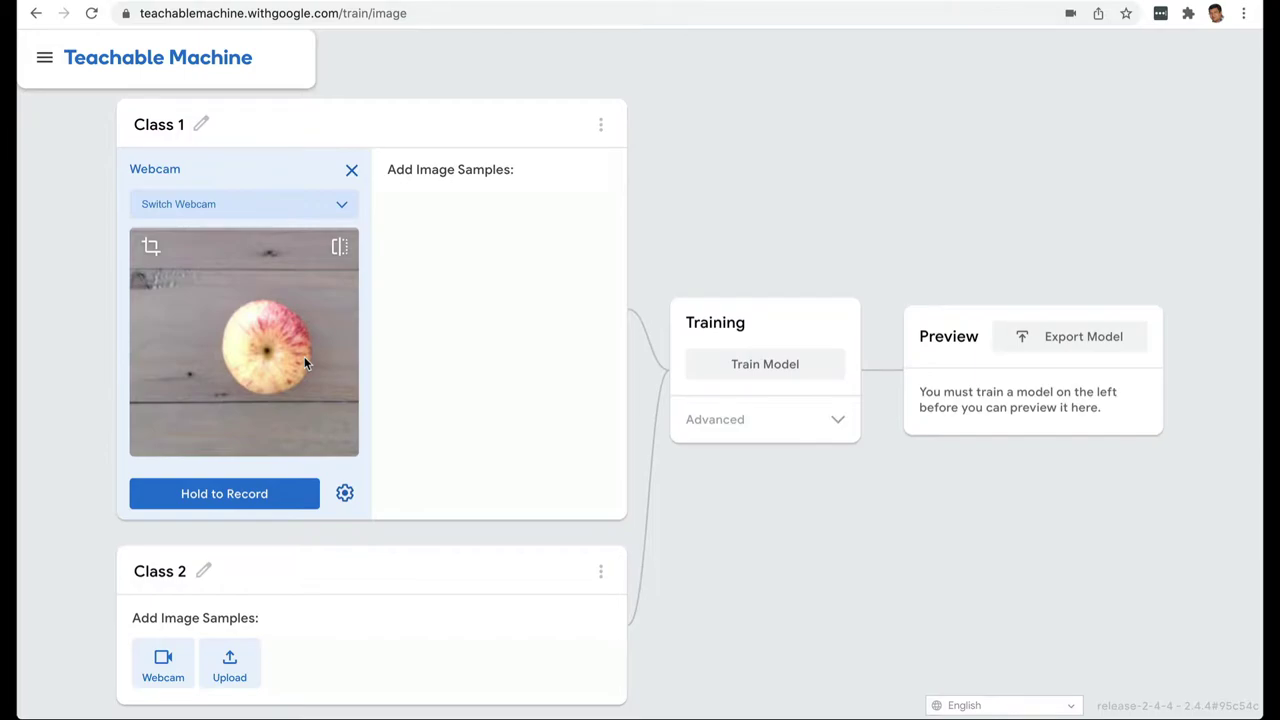
pyautogui.click(148, 124)
pyautogui.write('Apple')
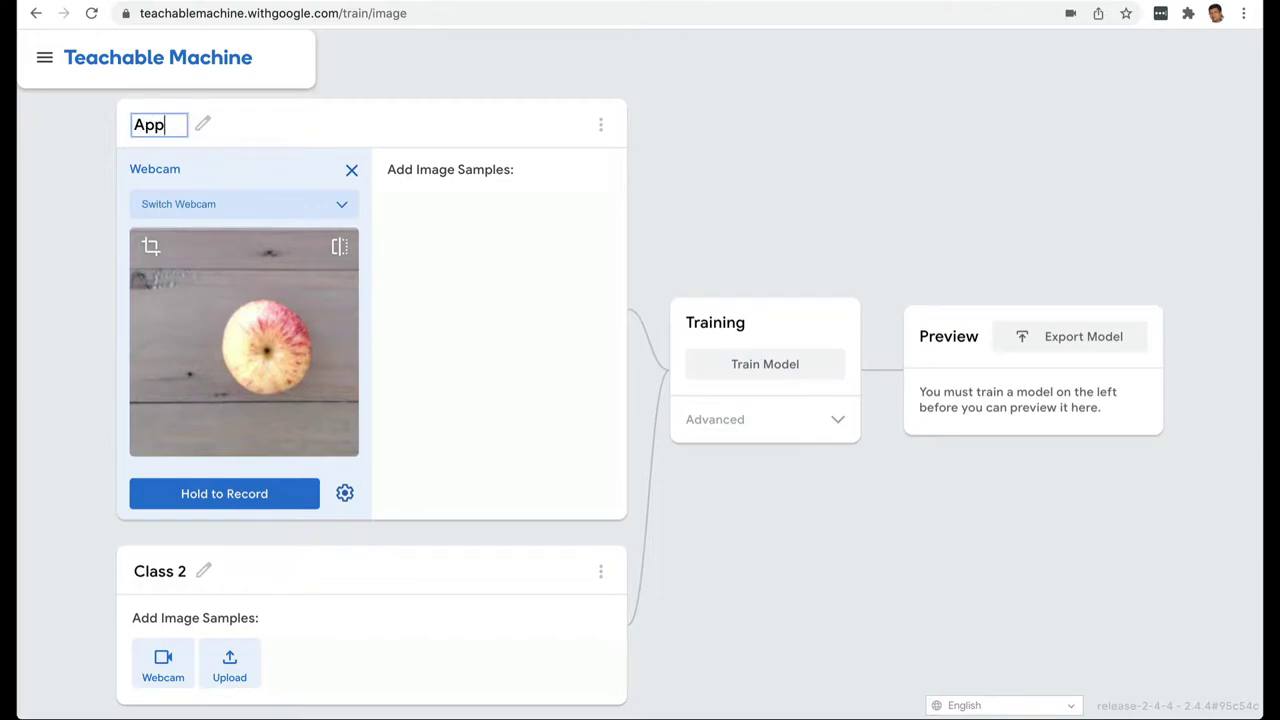
pyautogui.click(507, 408)
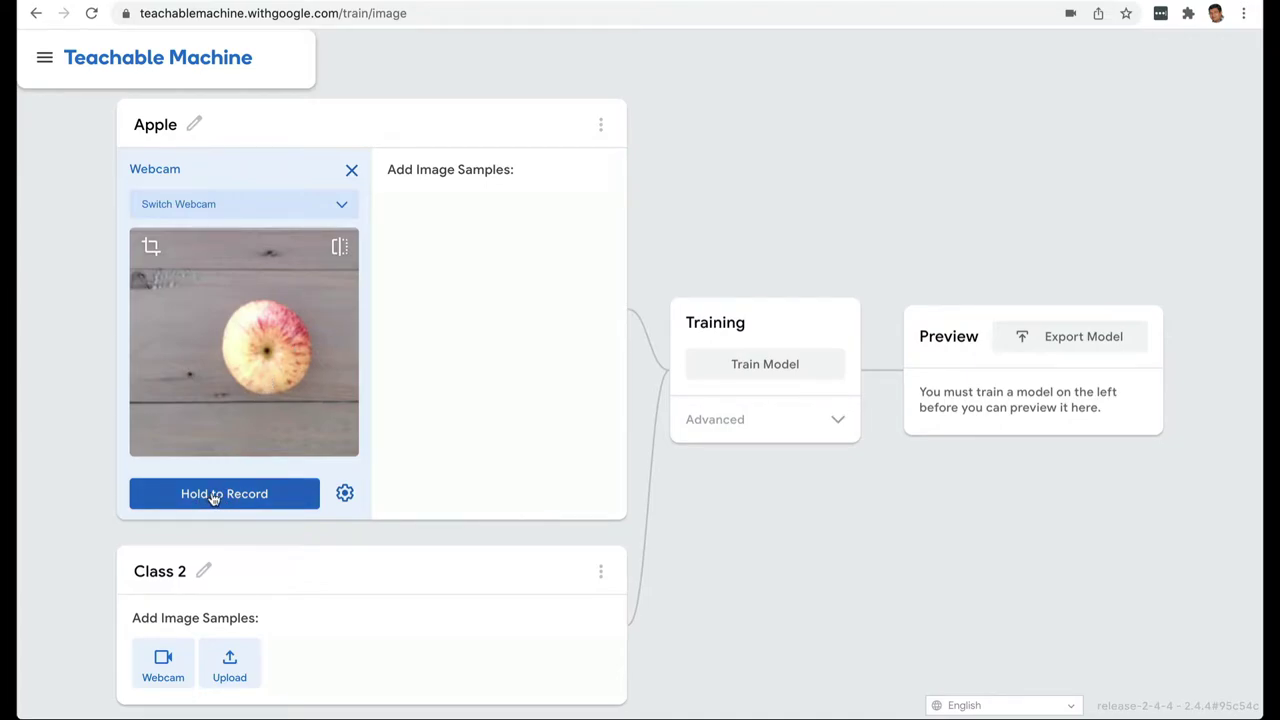
pyautogui.moveTo(213, 498); pyautogui.dragTo(213, 498)
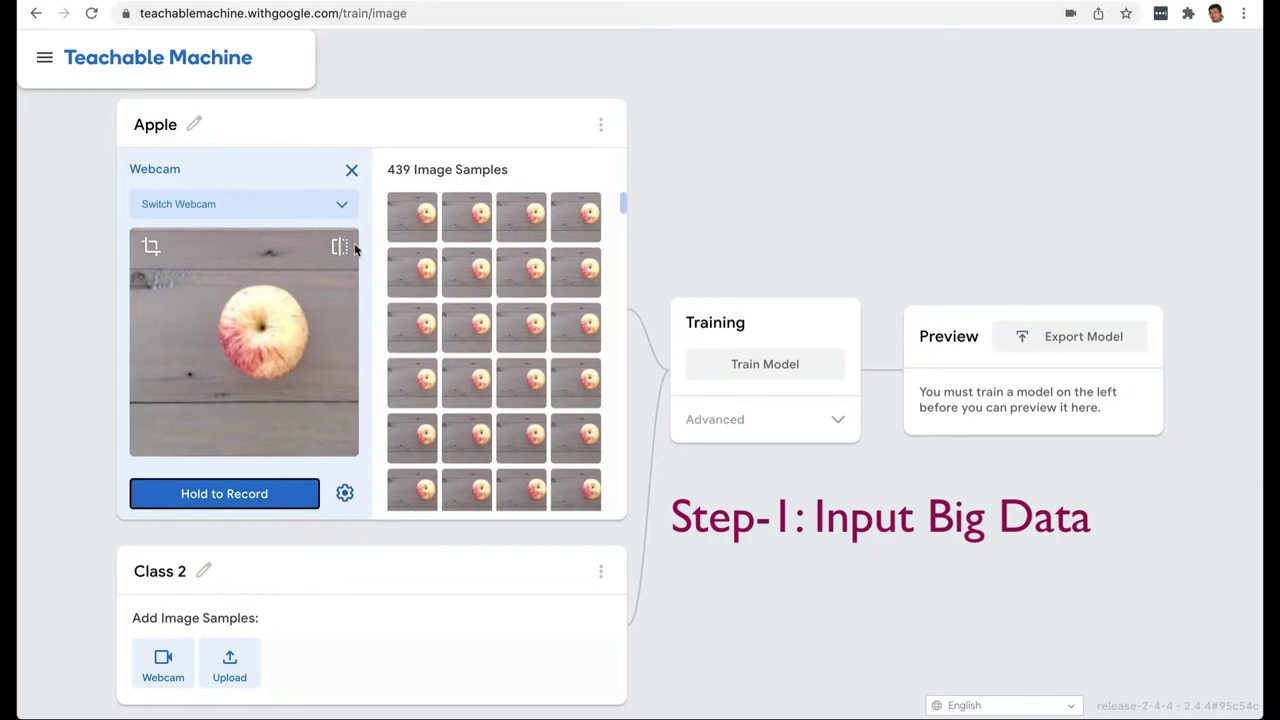
pyautogui.moveTo(474, 354)
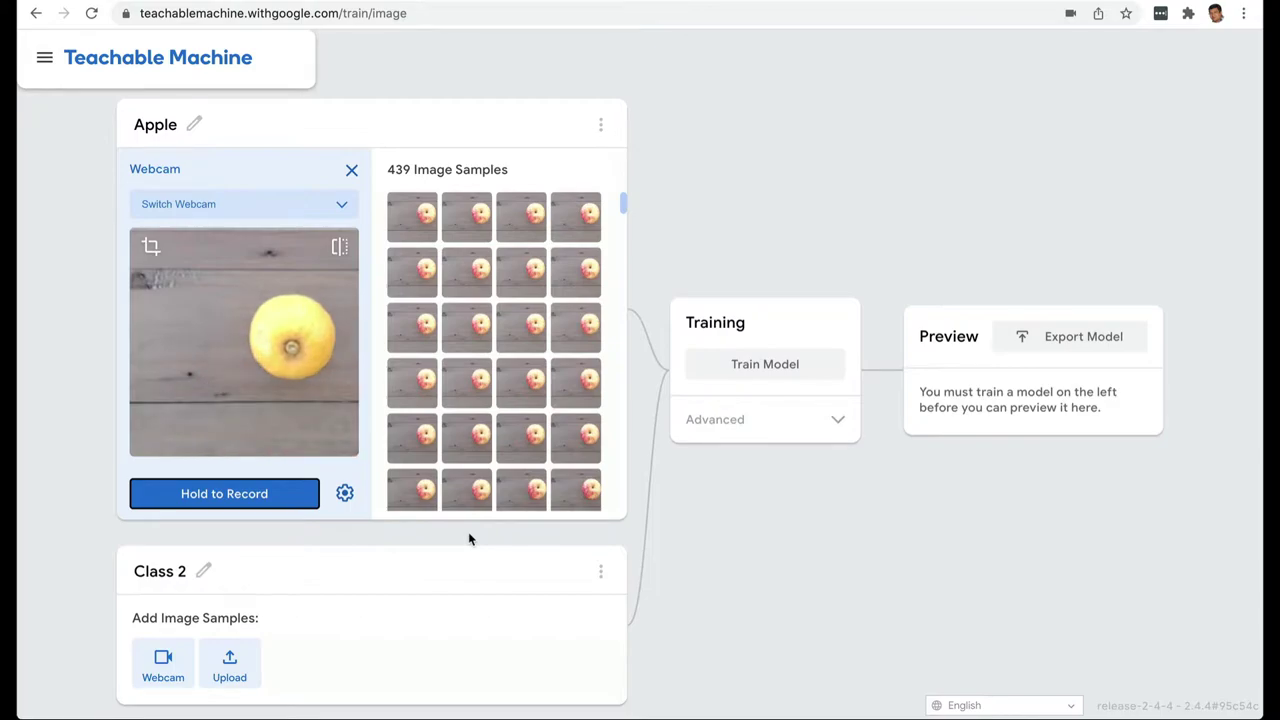
# - Rename the second class as Lemon and record about 420 webcam image samples of the lemon for it
pyautogui.scroll(-2, 467, 539)
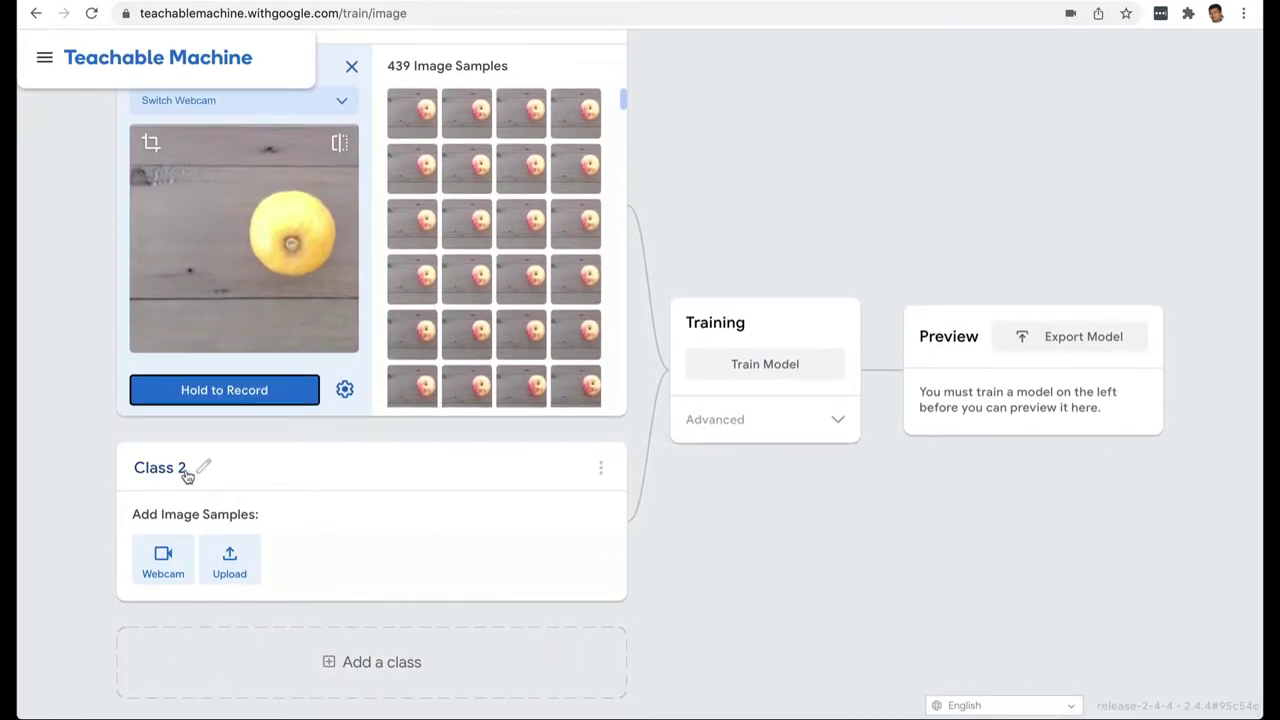
pyautogui.click(170, 469)
pyautogui.write('Lemon')
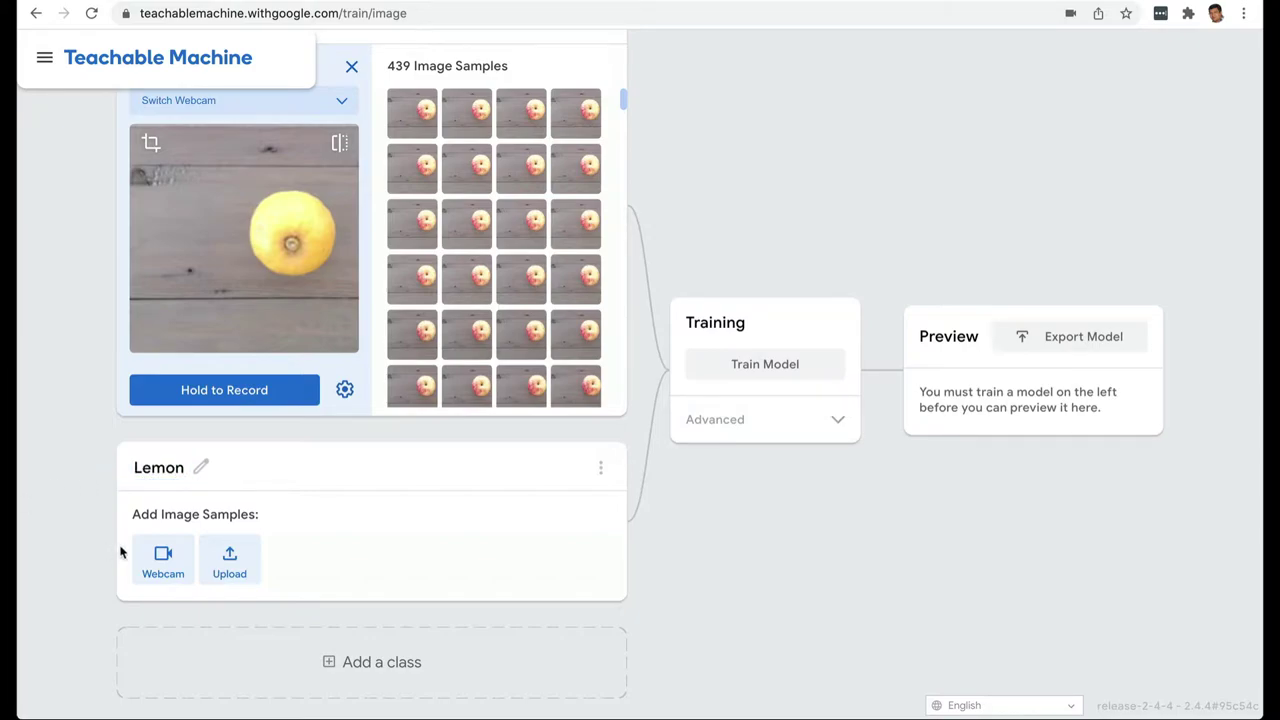
pyautogui.click(168, 562)
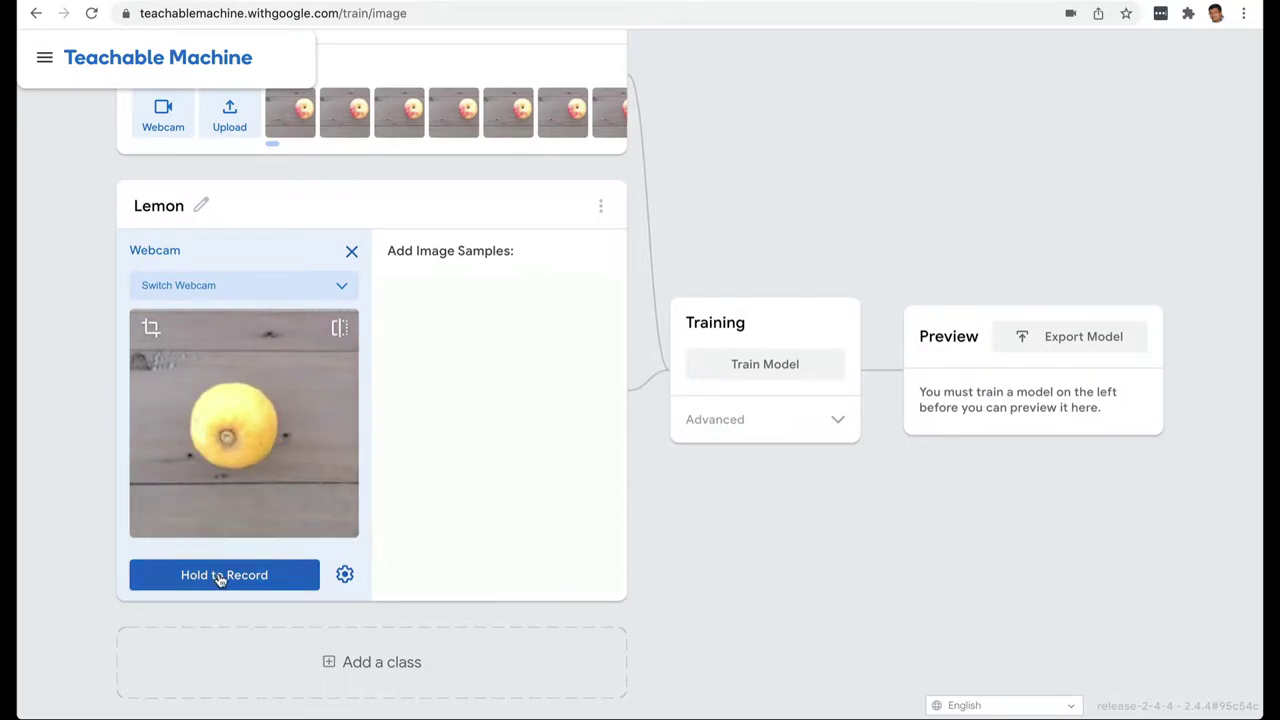
pyautogui.moveTo(219, 578); pyautogui.dragTo(219, 578)
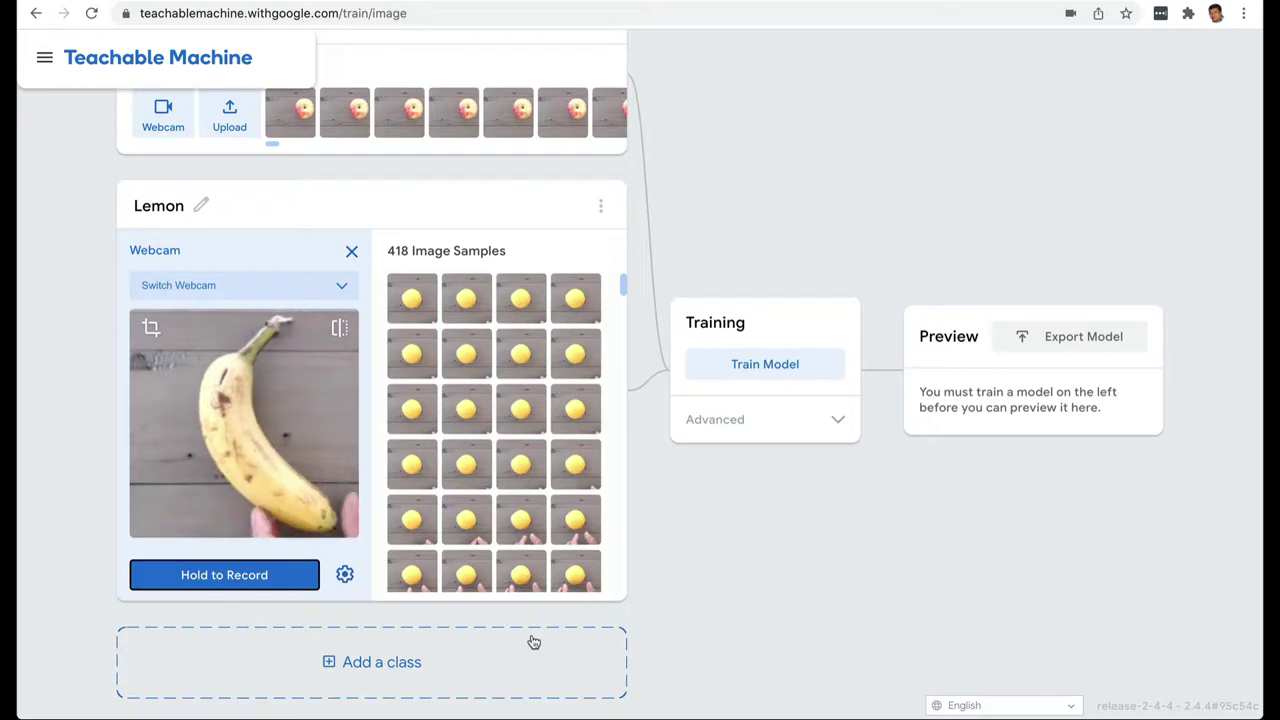
# - Add a third class named Banana and record about 440 webcam image samples of the banana for it
pyautogui.click(383, 663)
pyautogui.scroll(-3, 383, 655)
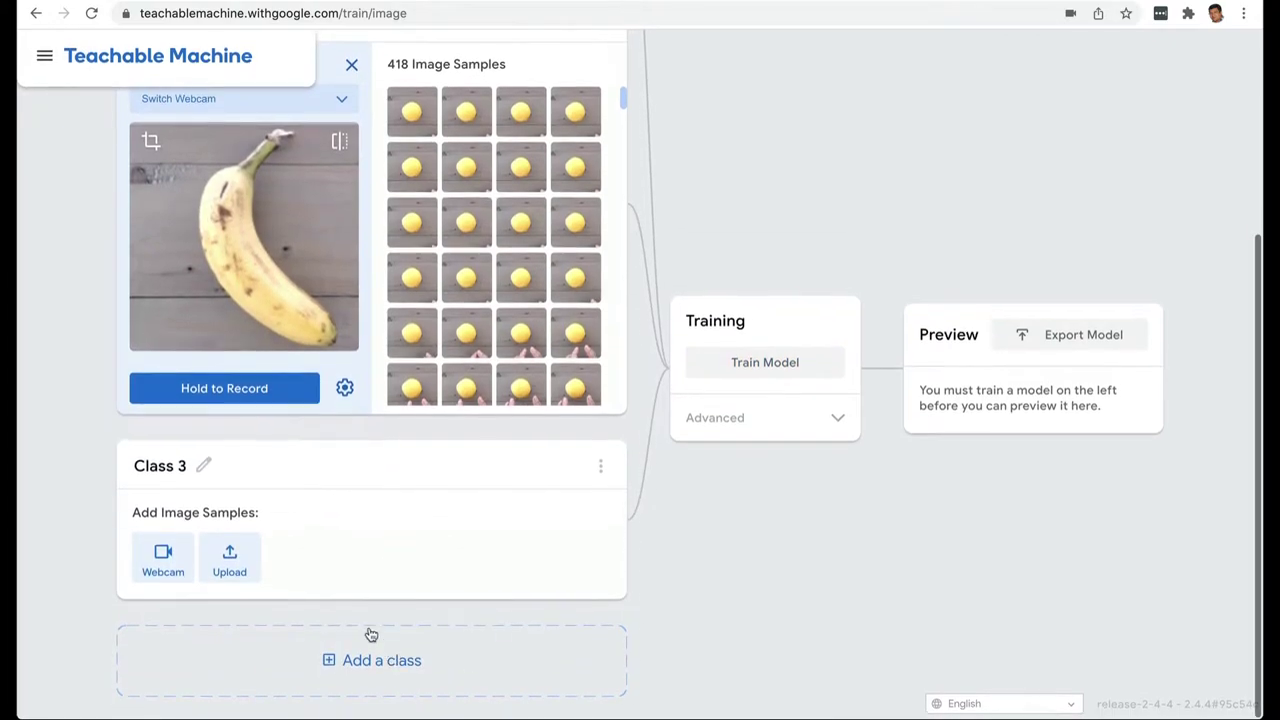
pyautogui.click(178, 470)
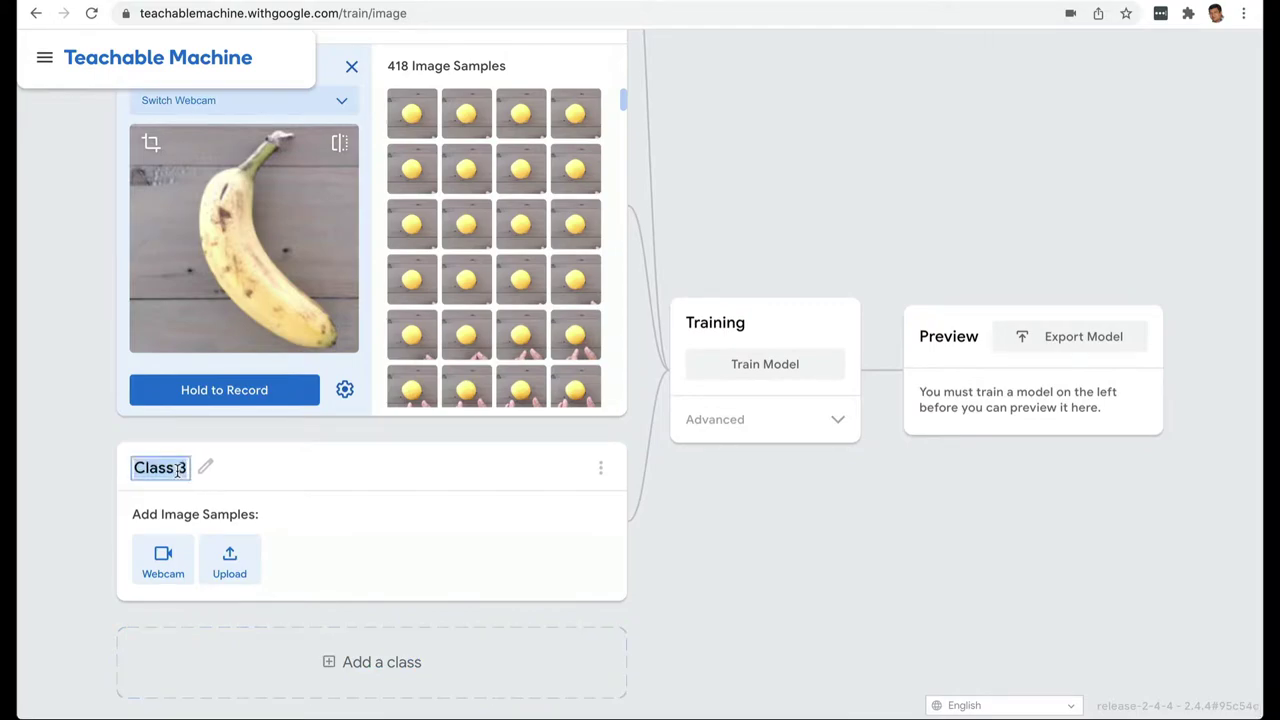
pyautogui.write('Banana')
pyautogui.click(163, 560)
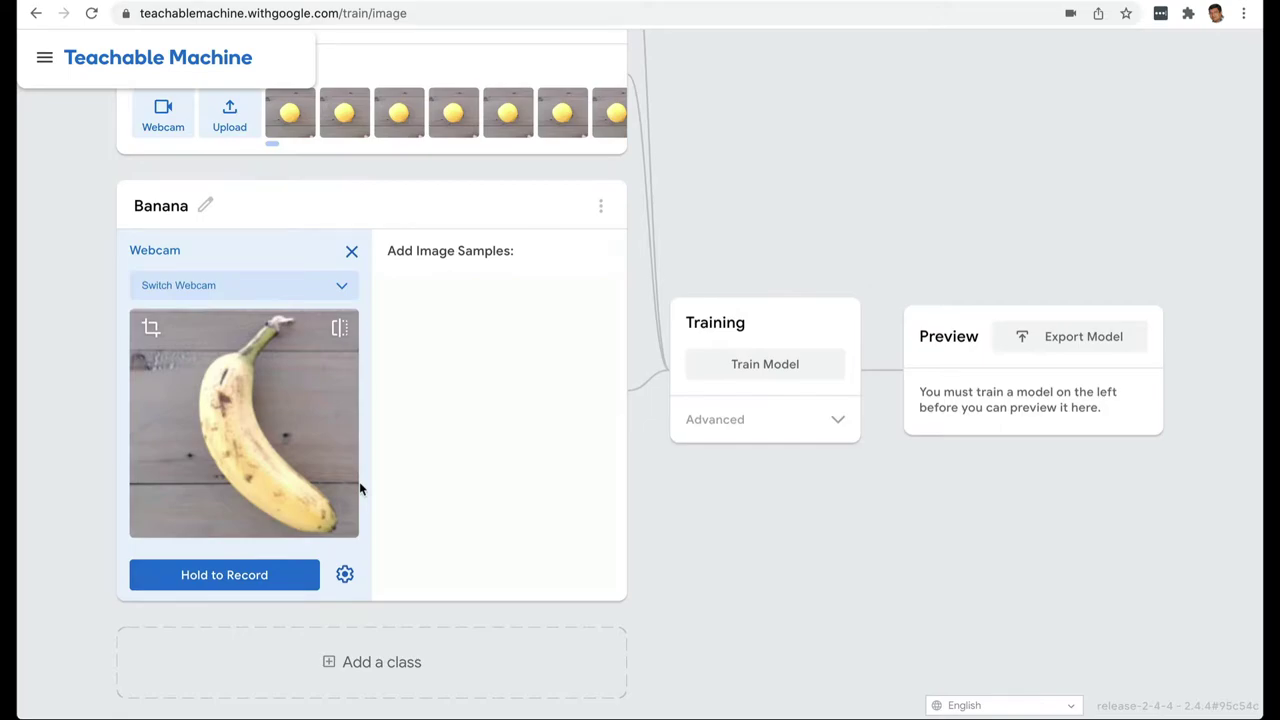
pyautogui.moveTo(217, 580); pyautogui.dragTo(217, 583)
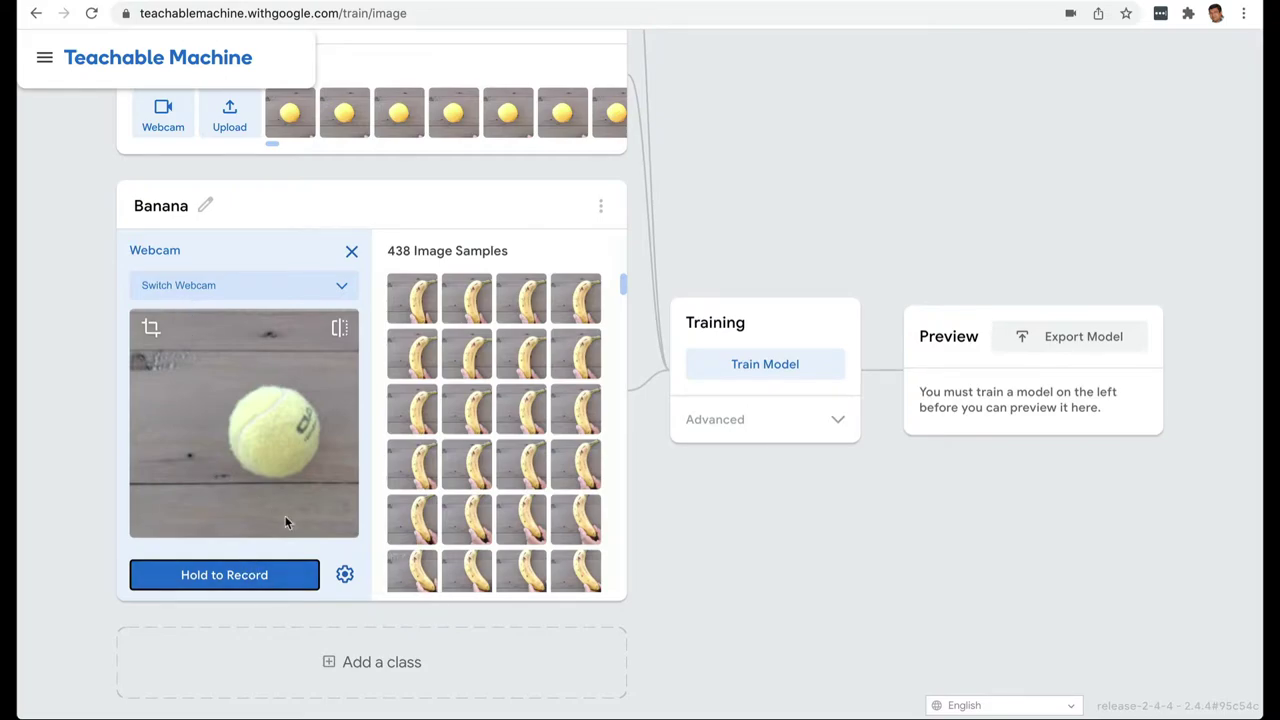
# - Add a fourth class named Ball and record about 420 webcam image samples of the tennis ball for it
pyautogui.click(385, 670)
pyautogui.scroll(-2, 327, 660)
pyautogui.click(175, 462)
pyautogui.write('Ball')
pyautogui.click(160, 565)
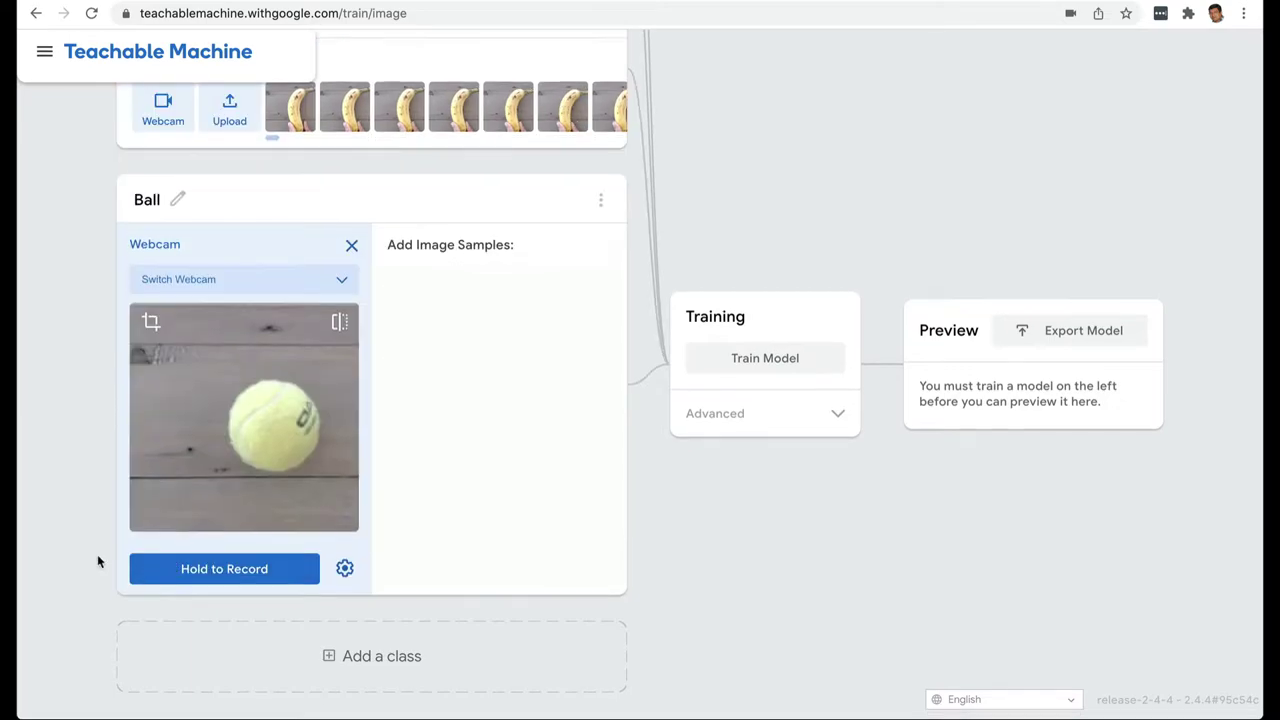
pyautogui.moveTo(231, 578); pyautogui.dragTo(231, 578)
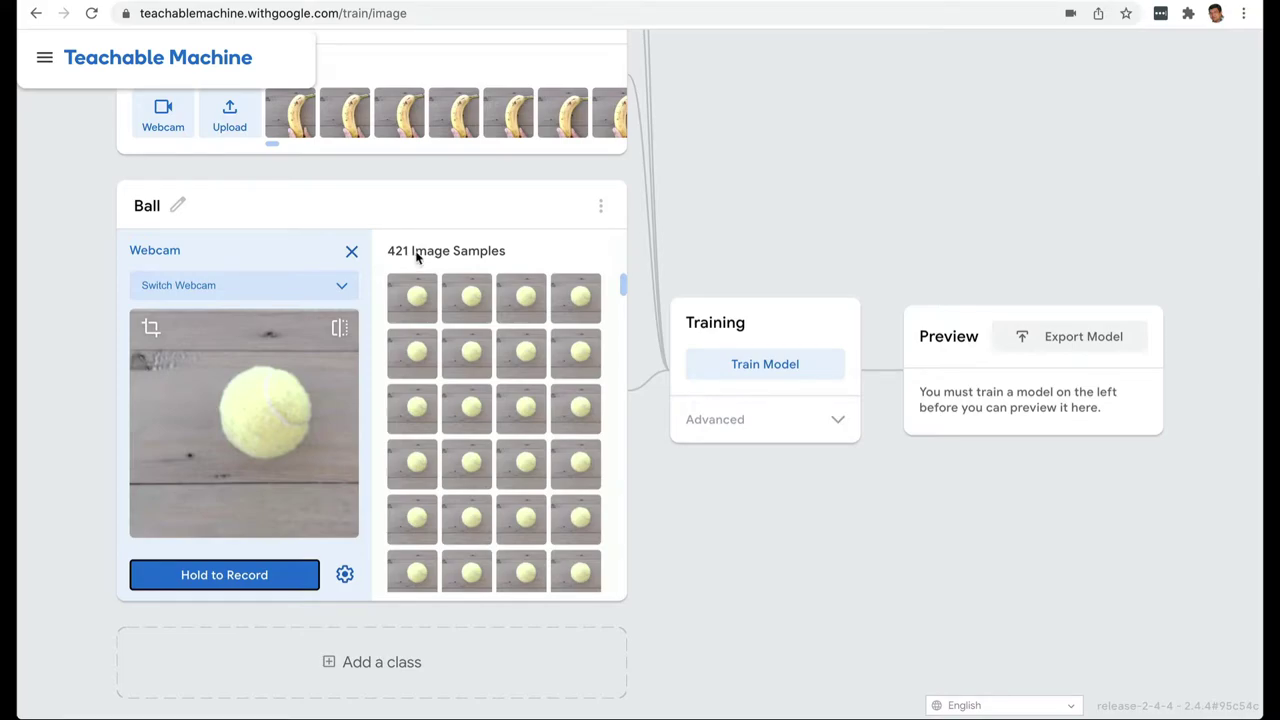
# - Review the Apple, Lemon, Banana and Ball samples and train the model on these four classes
pyautogui.scroll(5, 417, 258)
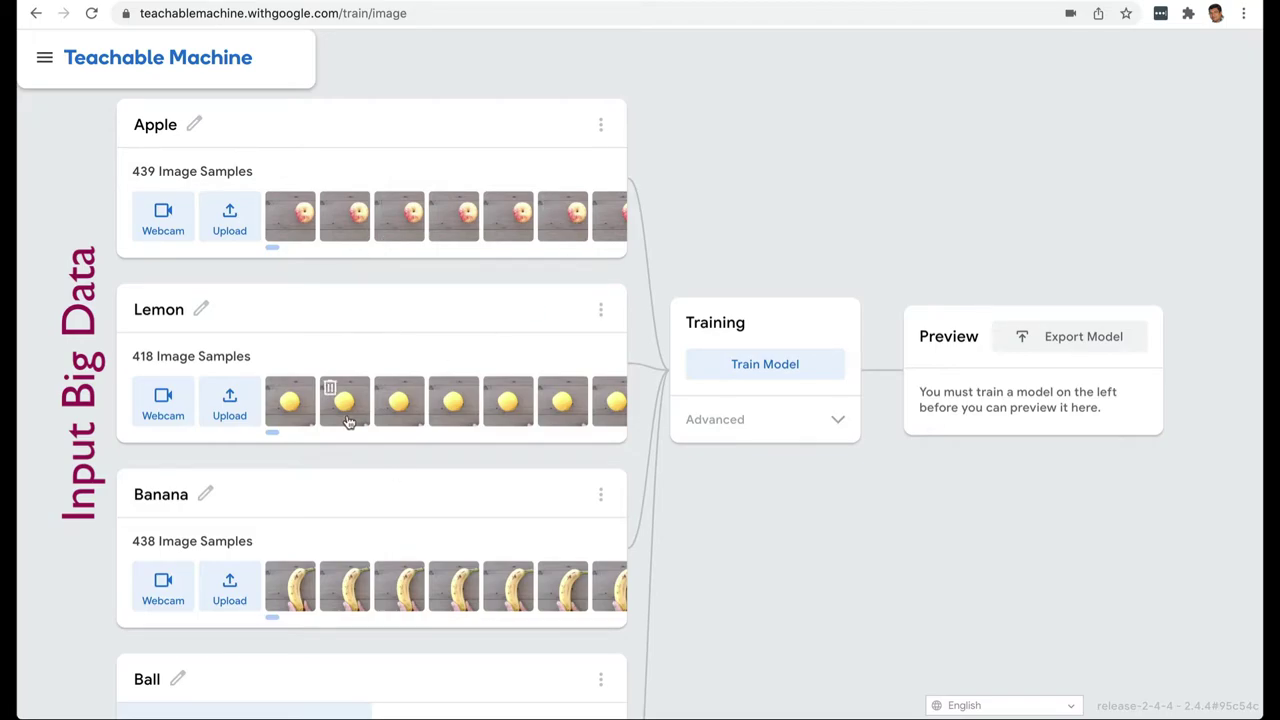
pyautogui.scroll(-3, 400, 570)
pyautogui.scroll(3, 415, 568)
pyautogui.scroll(-5, 510, 578)
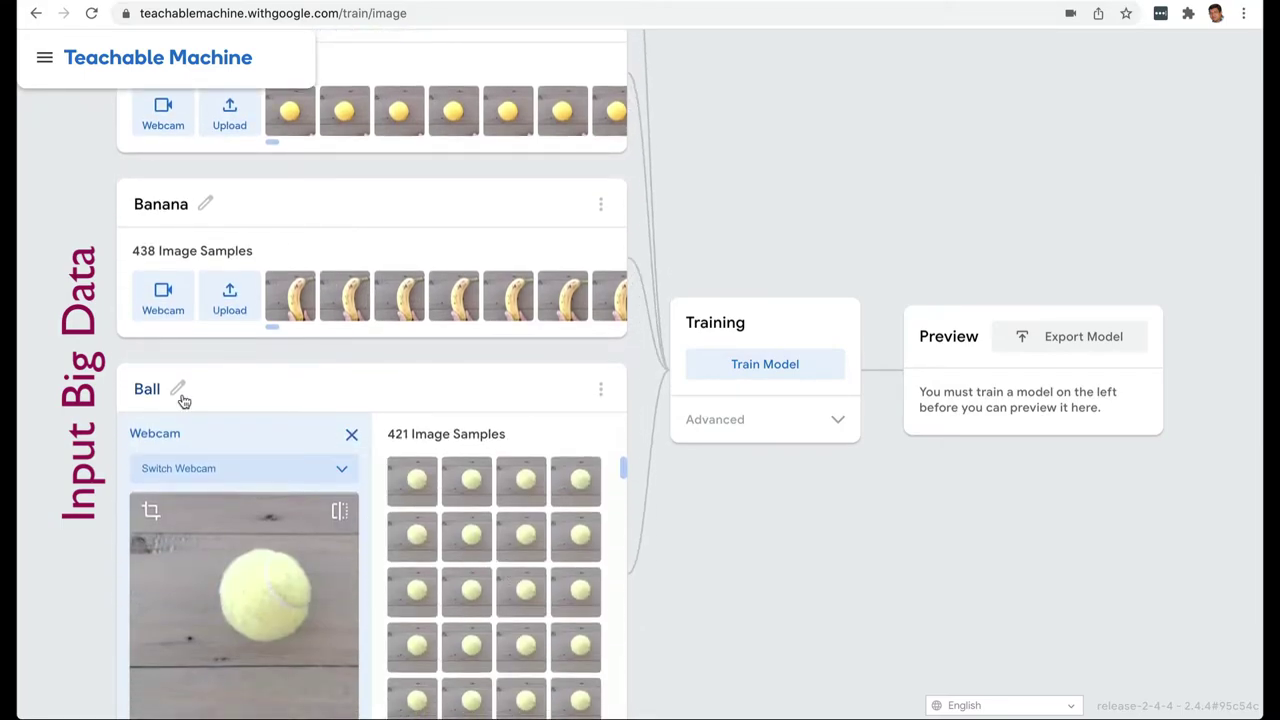
pyautogui.scroll(5, 314, 354)
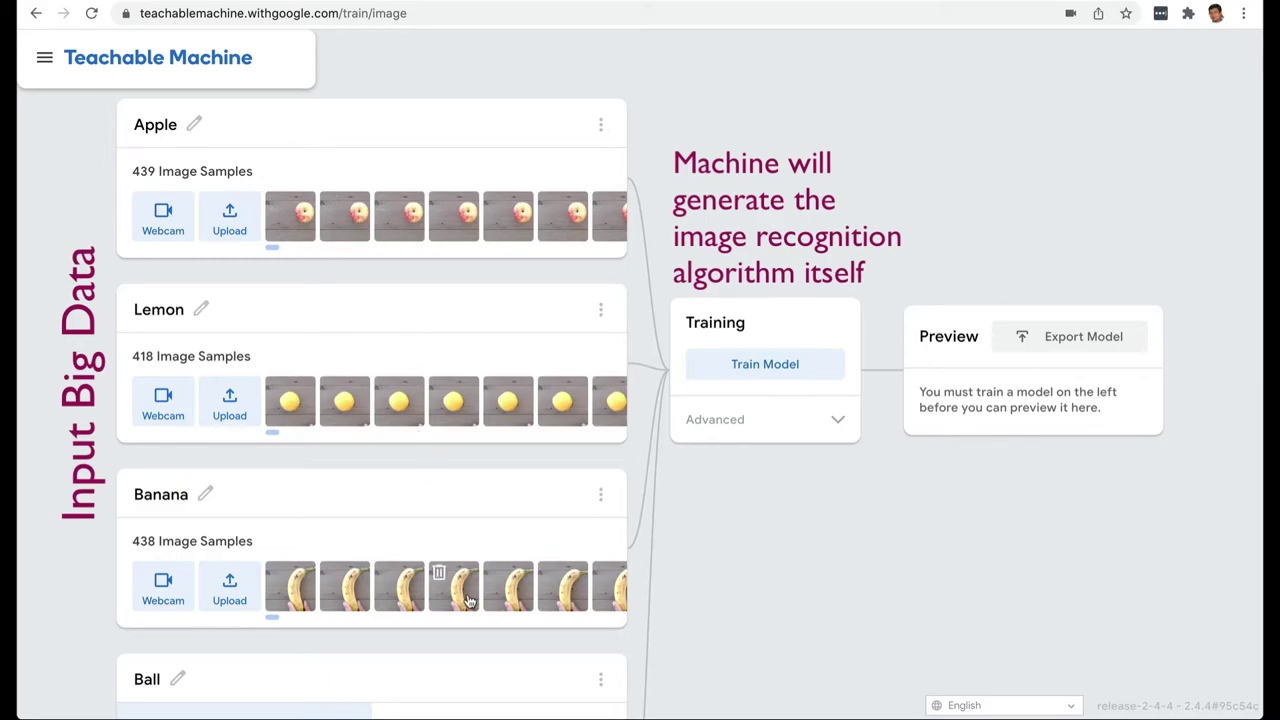
pyautogui.scroll(-2, 468, 600)
pyautogui.scroll(1, 756, 571)
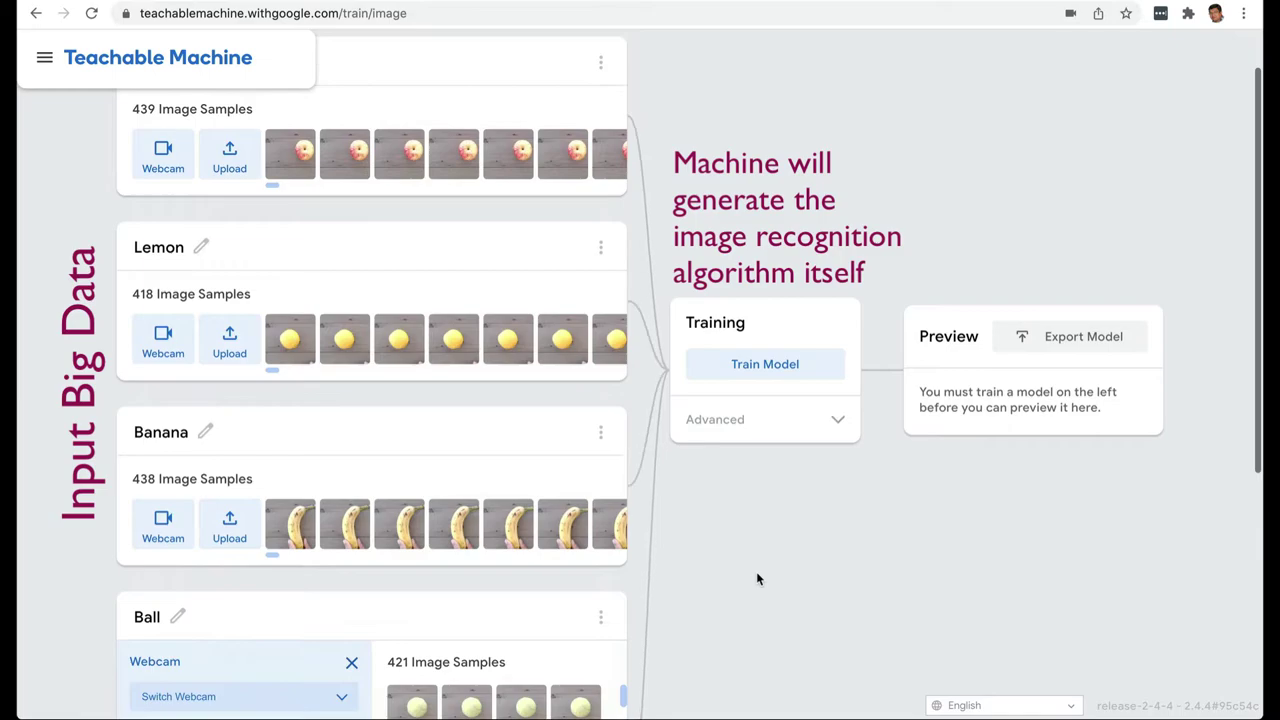
pyautogui.scroll(1, 756, 579)
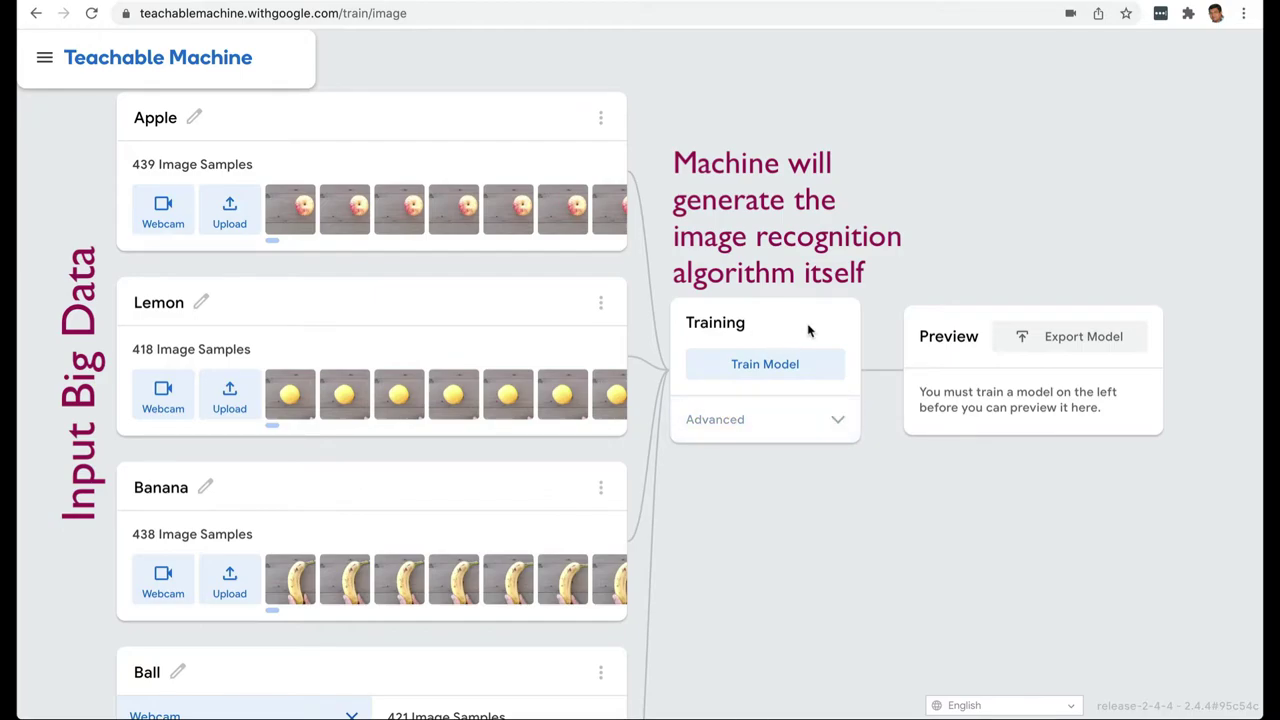
pyautogui.click(766, 366)
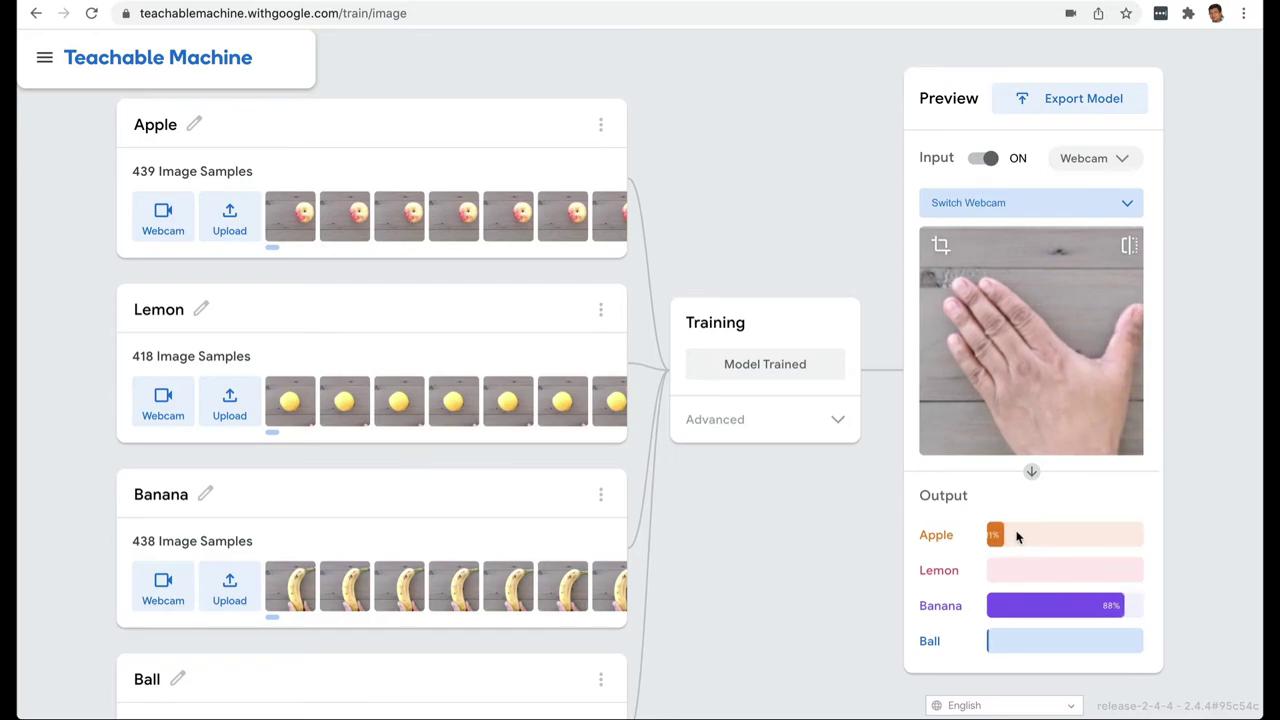
# - Add a fifth class named Hand and record about 400 webcam image samples of the hand for it
pyautogui.hscroll(2, 546, 575)
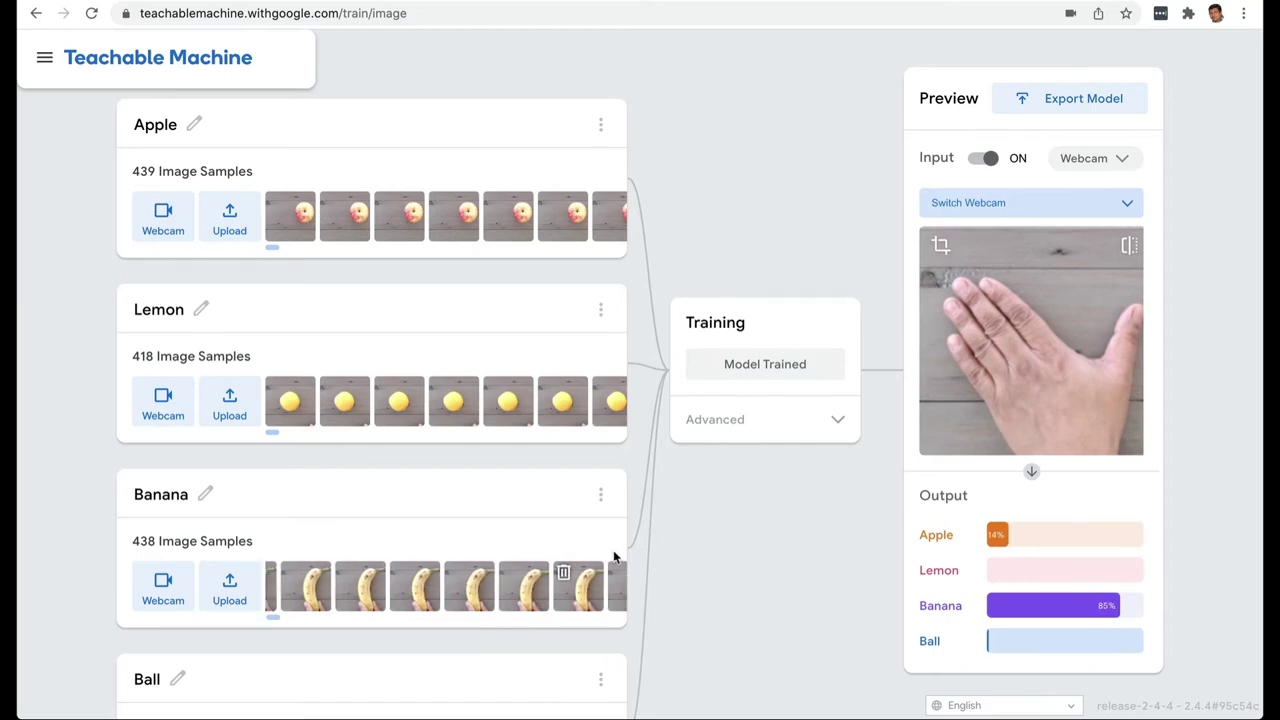
pyautogui.scroll(-2, 734, 571)
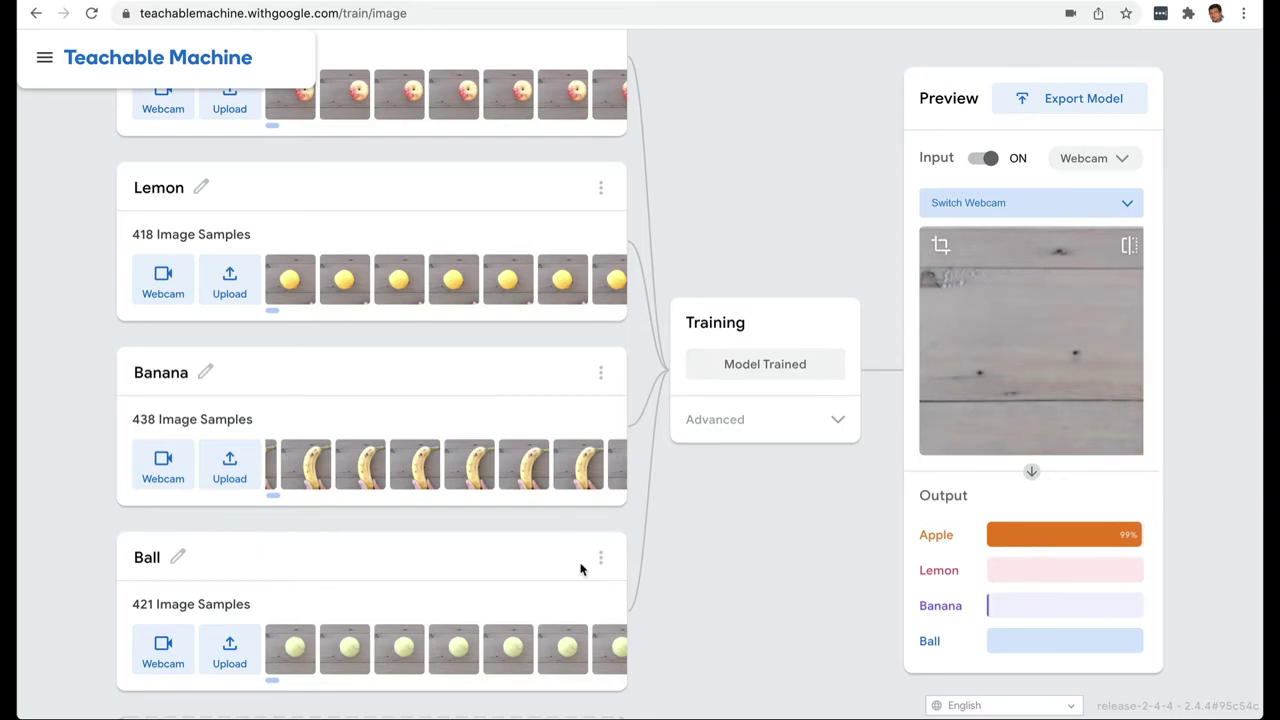
pyautogui.scroll(-2, 585, 572)
pyautogui.click(360, 672)
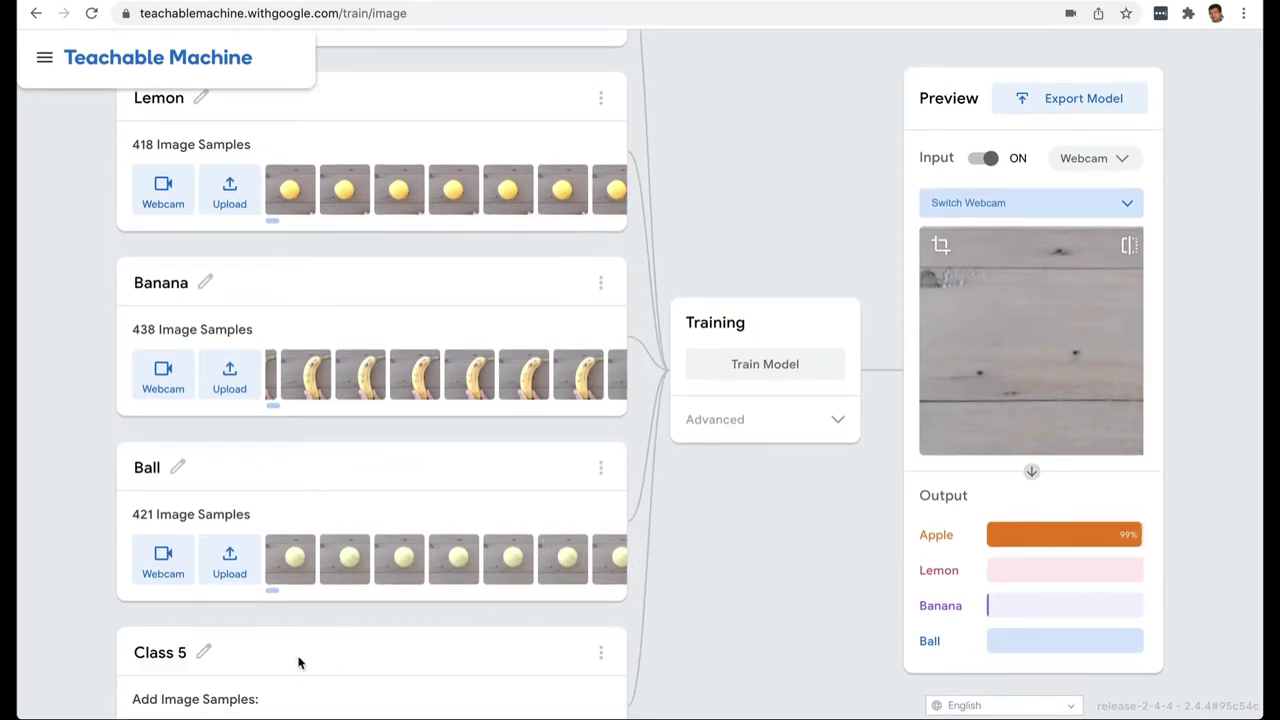
pyautogui.click(158, 655)
pyautogui.write('Hand')
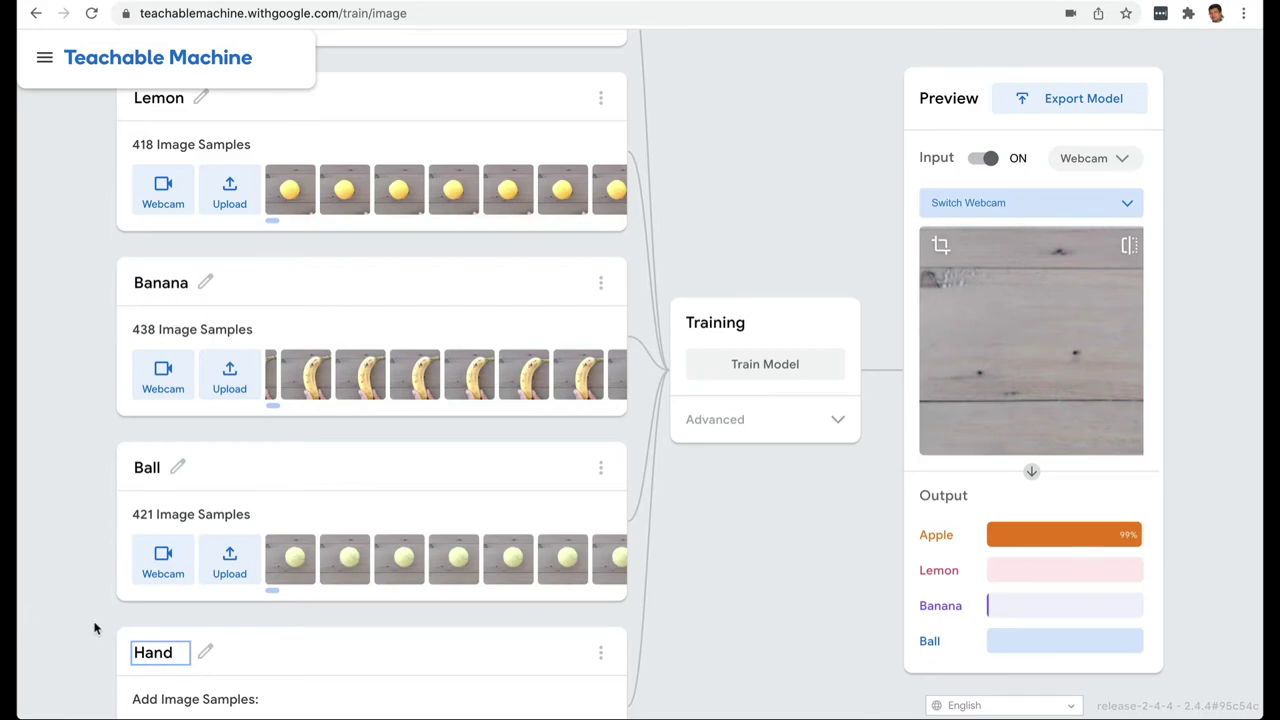
pyautogui.scroll(-1, 94, 628)
pyautogui.click(163, 650)
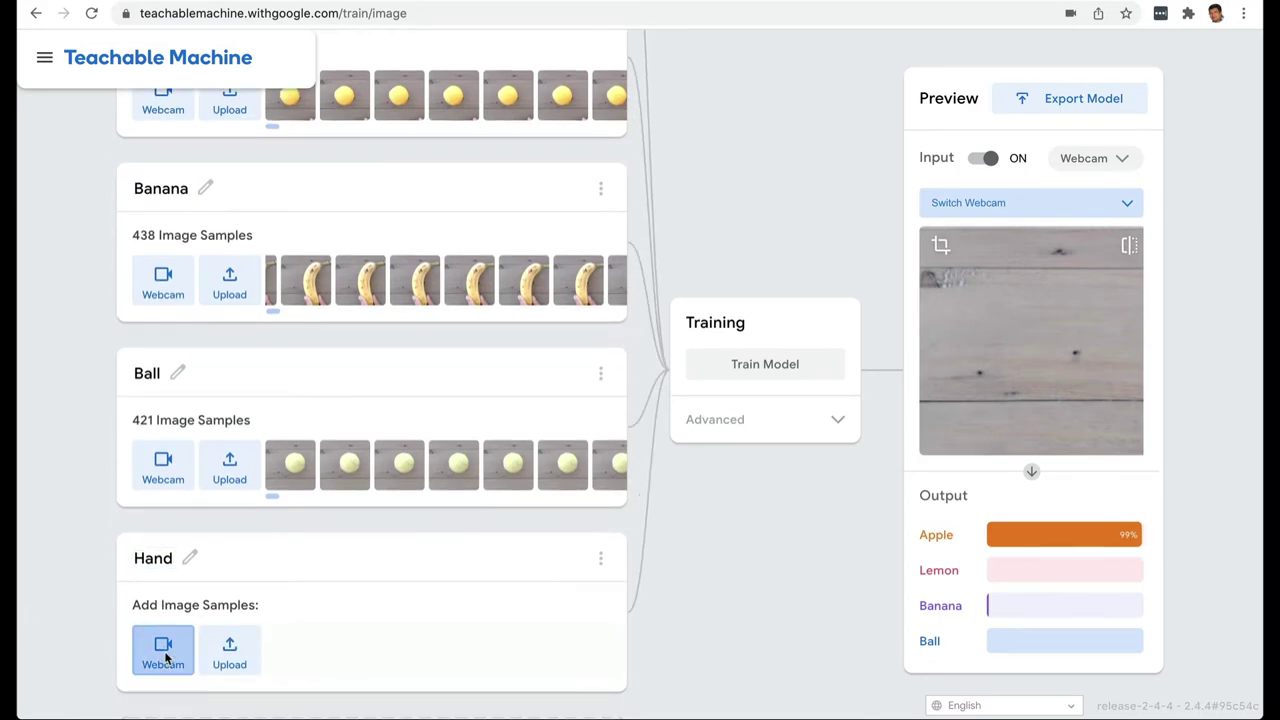
pyautogui.scroll(-3, 700, 652)
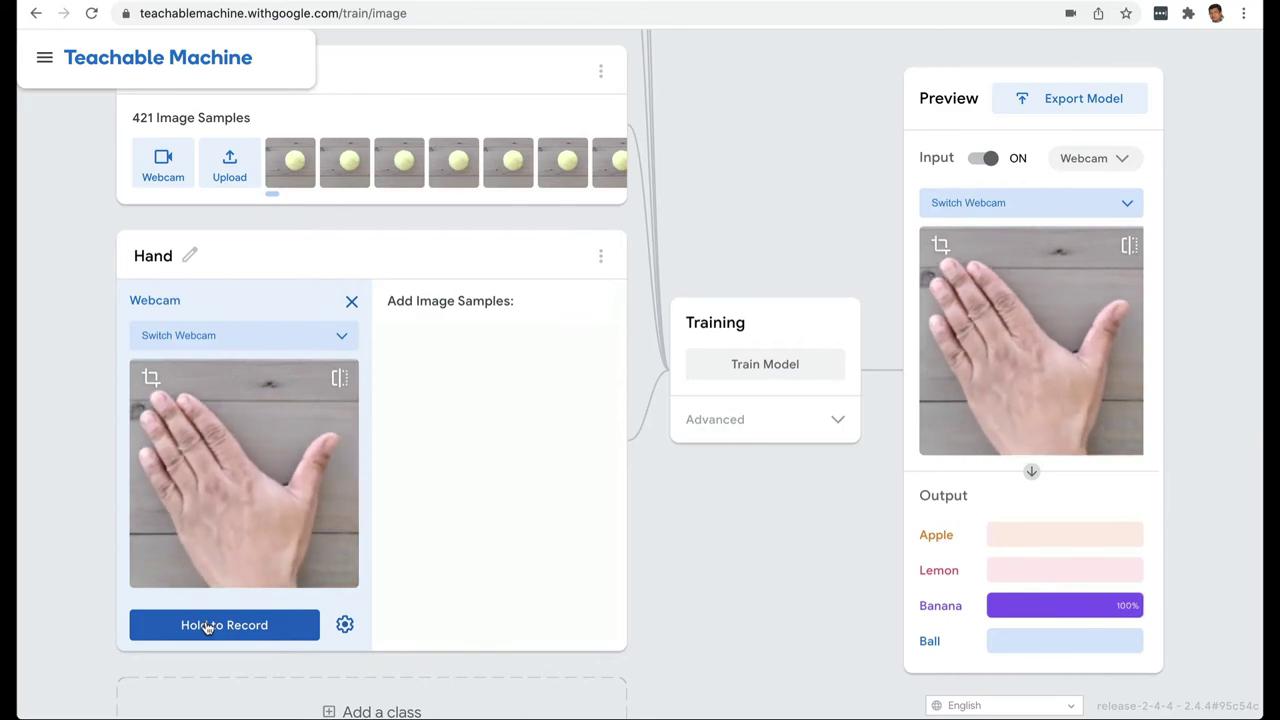
pyautogui.moveTo(207, 627); pyautogui.dragTo(207, 627)
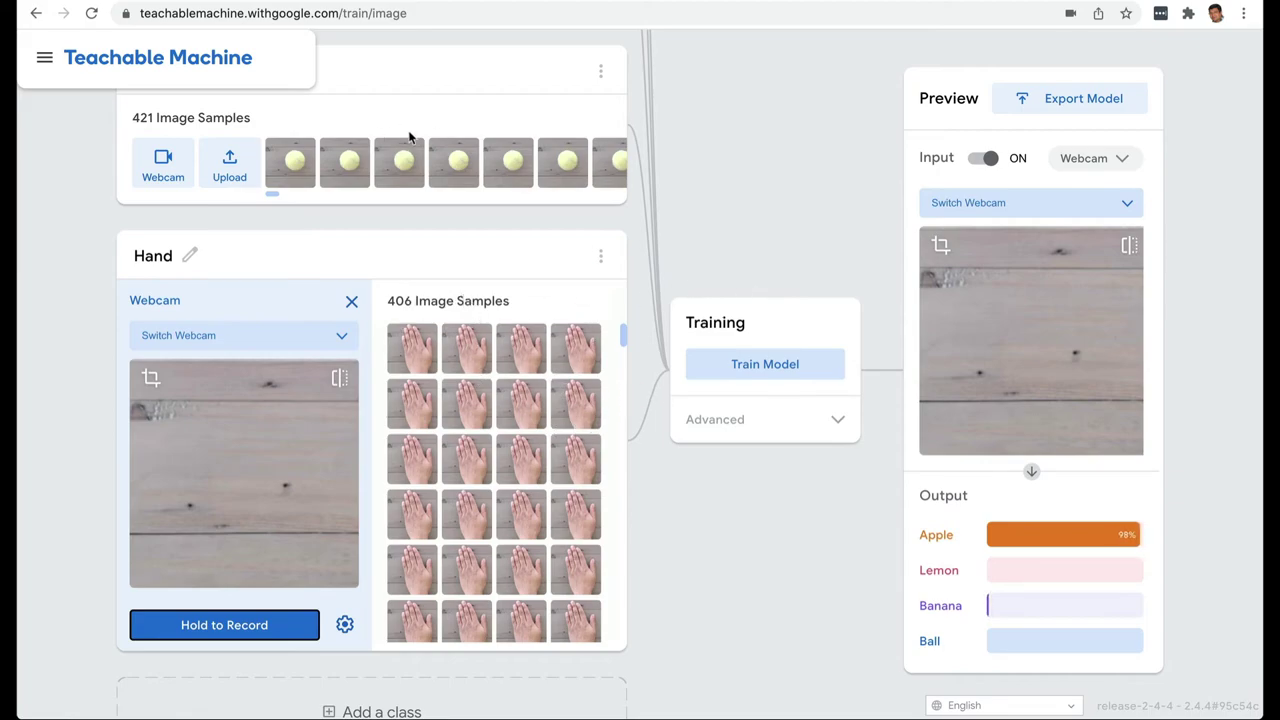
# - Retrain the image model so that it includes the Hand class along with the other four classes
pyautogui.click(787, 364)
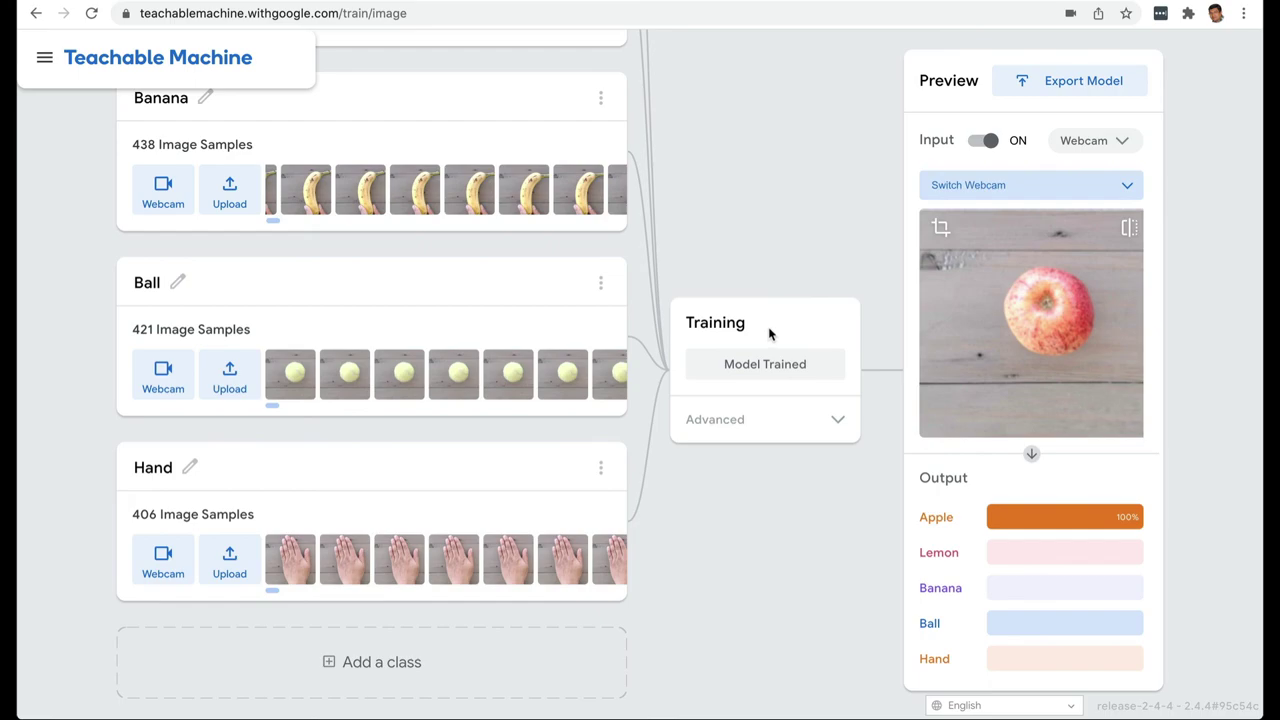
pyautogui.scroll(1, 363, 180)
pyautogui.scroll(3, 386, 194)
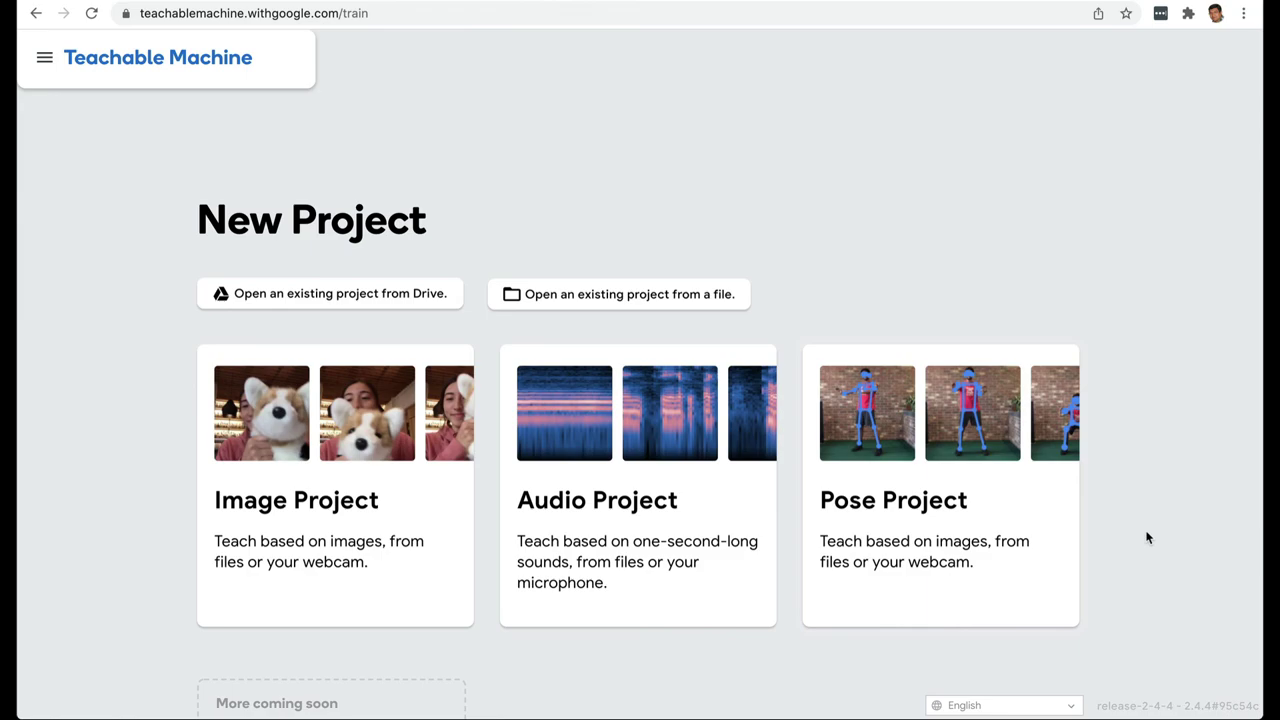
pyautogui.scroll(-3, 1147, 538)
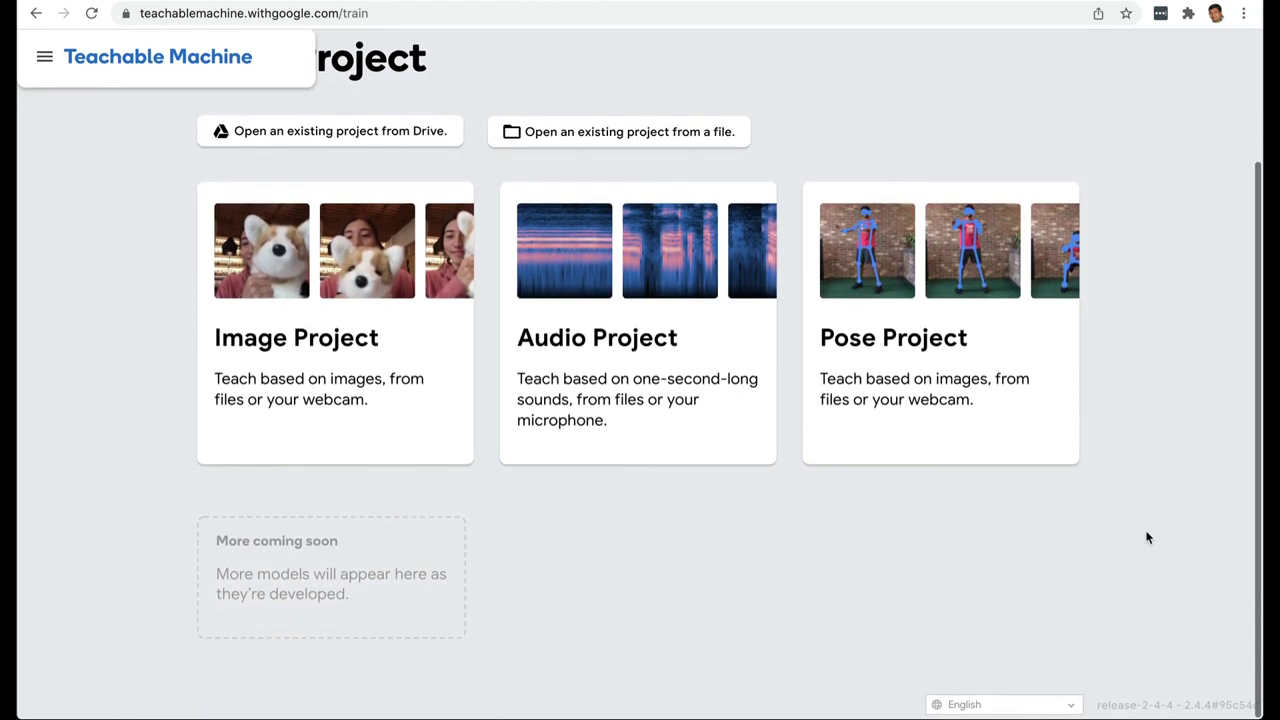